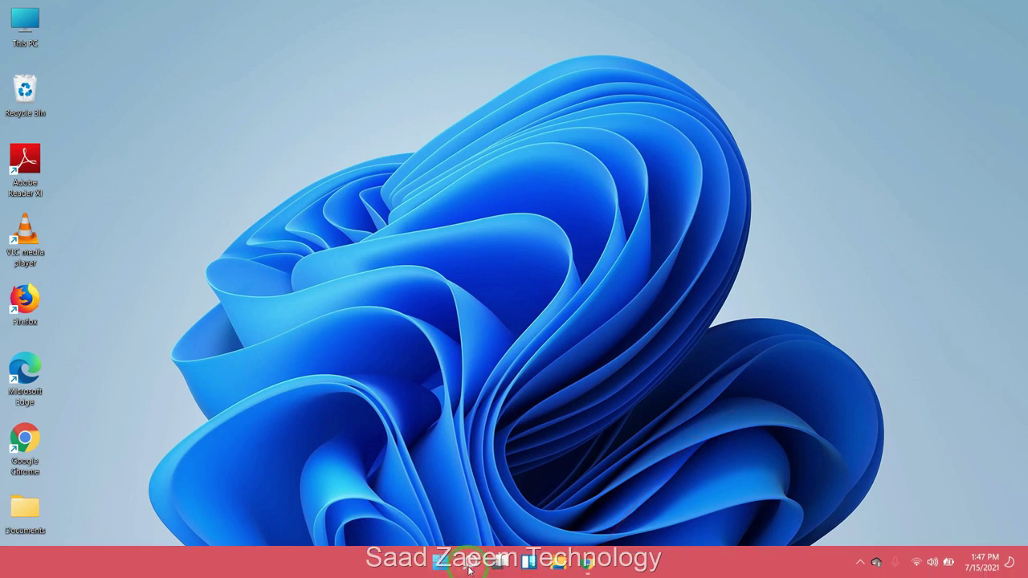
Search Windows for Device Manager, open it and move its window nearer the middle of the desktop
left_click(471, 561)
type("D")
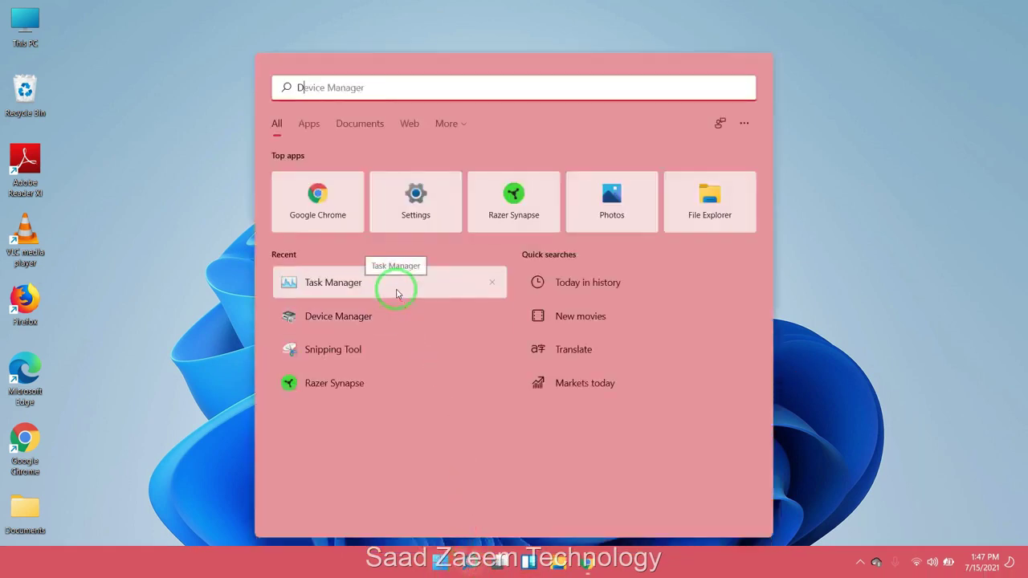
type("evice Manager")
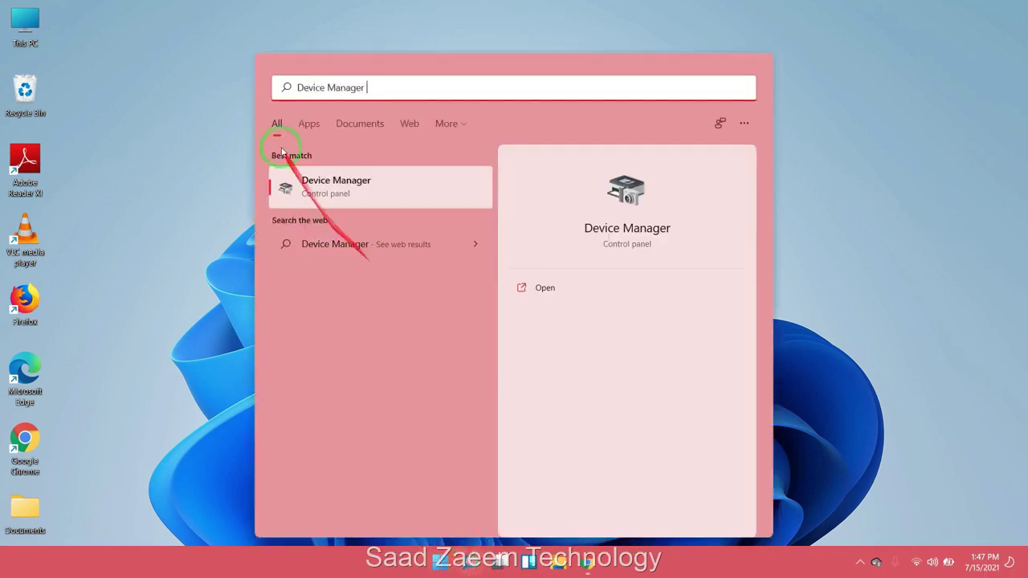
left_click(326, 190)
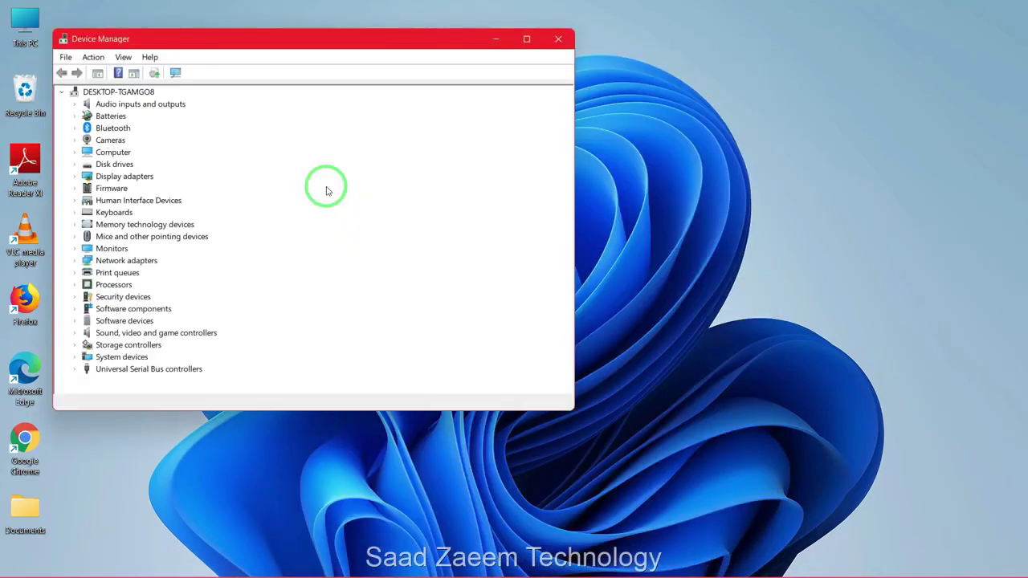
left_click_drag(415, 44, 493, 73)
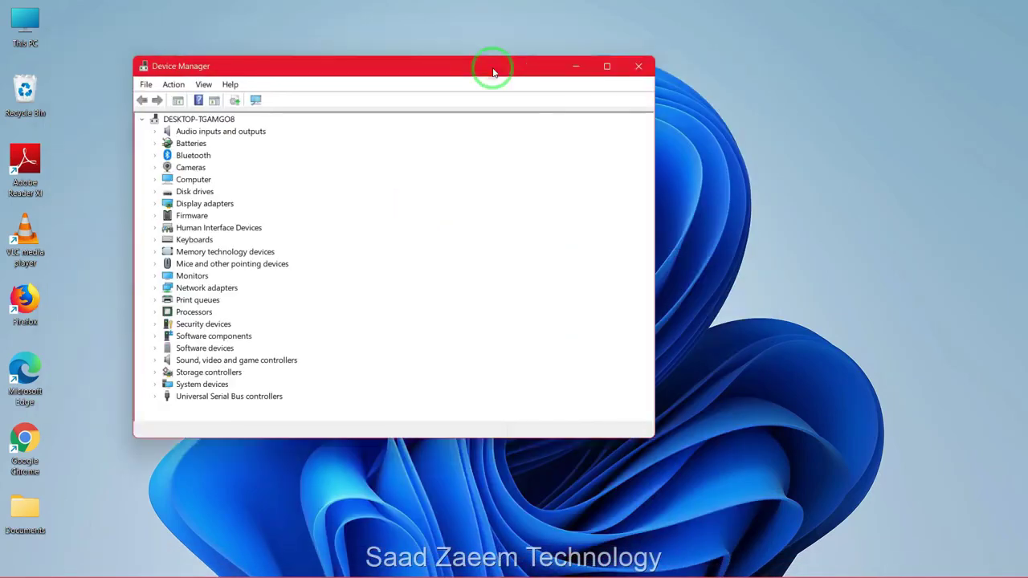
Uninstall the HD WebCam device under Cameras, and scan for hardware changes
left_click(200, 167)
double_click(200, 168)
left_click(202, 180)
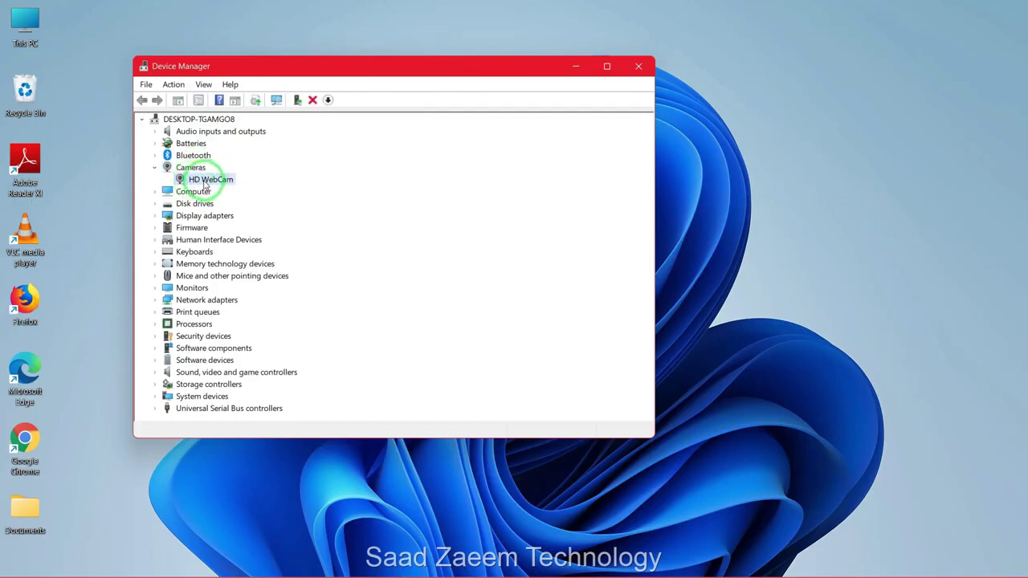
right_click(206, 185)
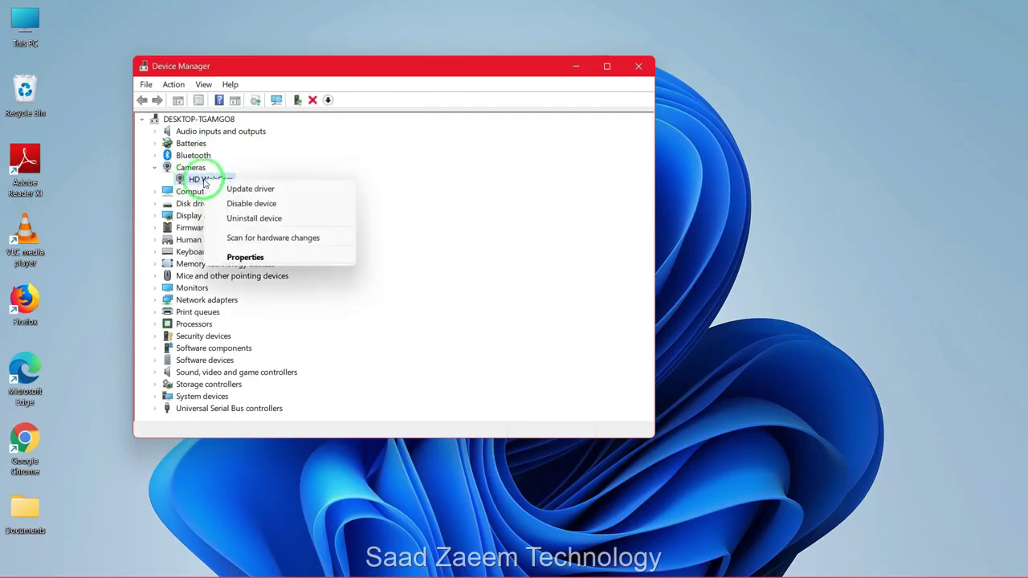
left_click(241, 218)
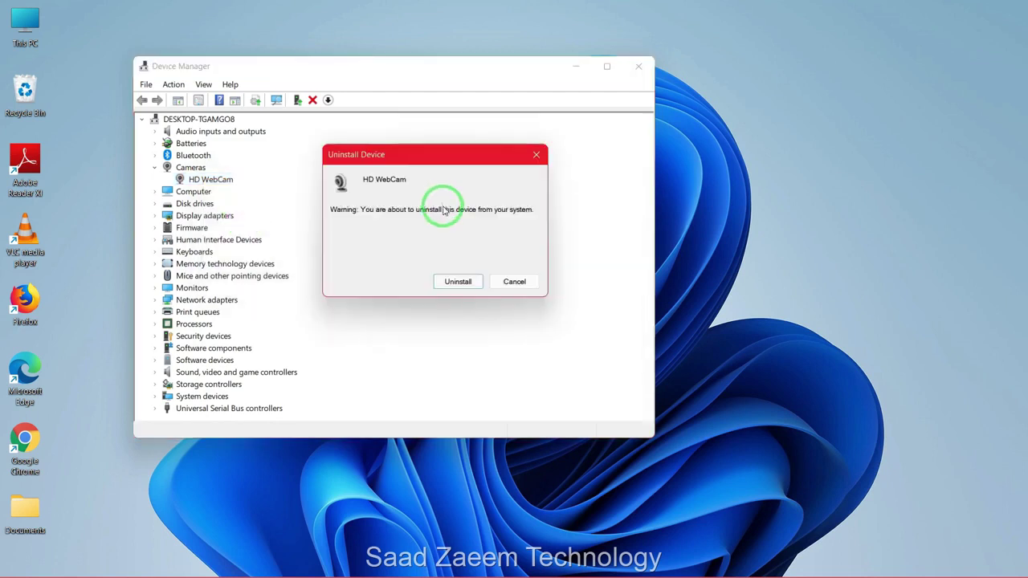
left_click(456, 281)
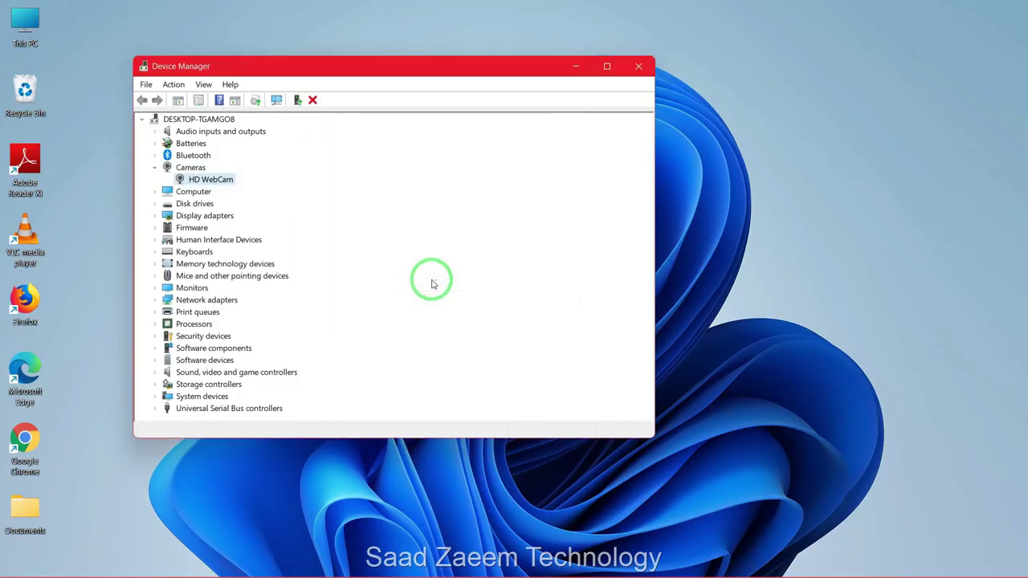
left_click_drag(258, 75, 273, 71)
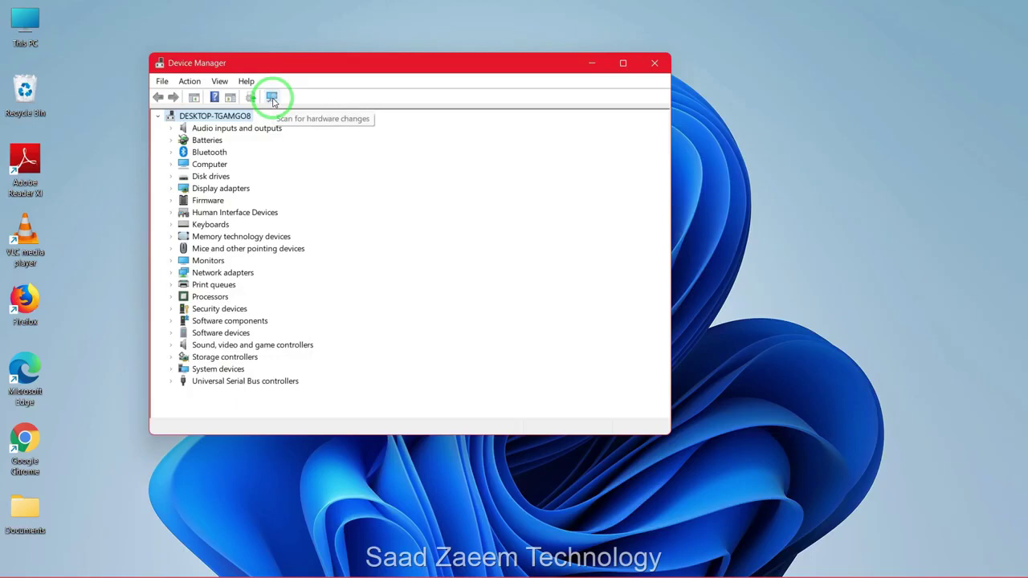
left_click(272, 98)
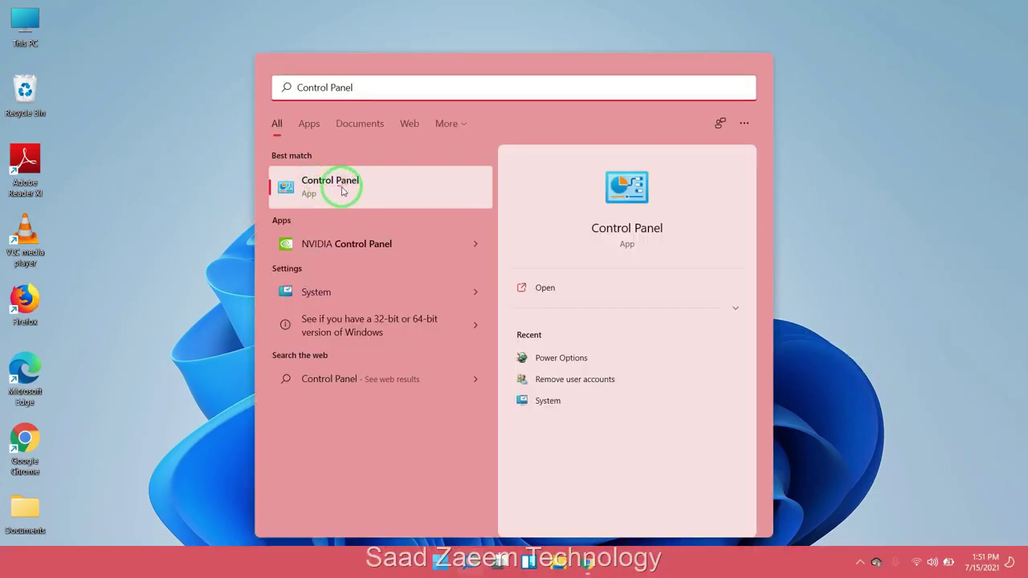
Open Control Panel, search it for "Trouble", and show the full list of troubleshooters in Troubleshooting
left_click(342, 190)
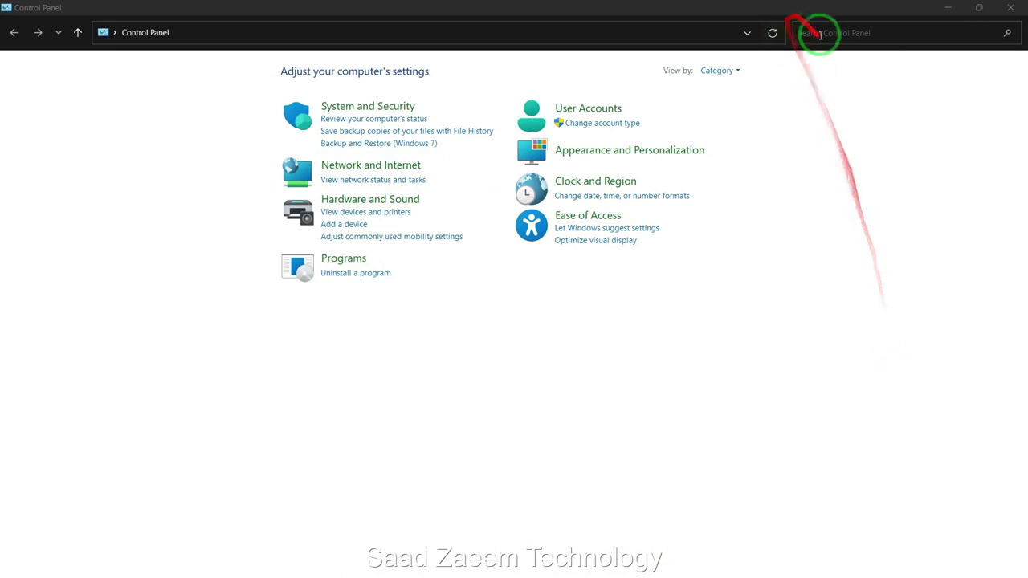
left_click(820, 33)
type("Trouble")
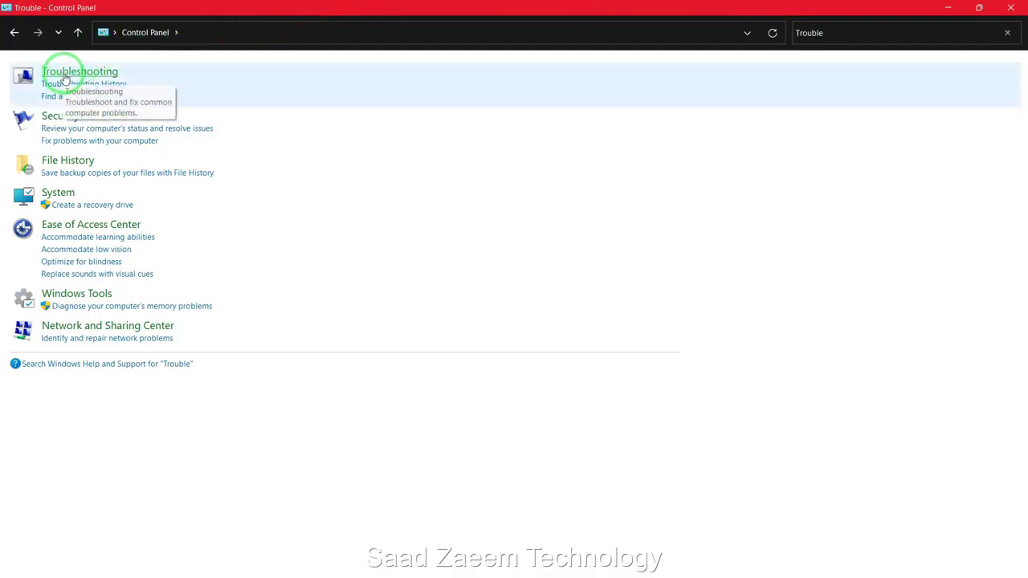
left_click(63, 74)
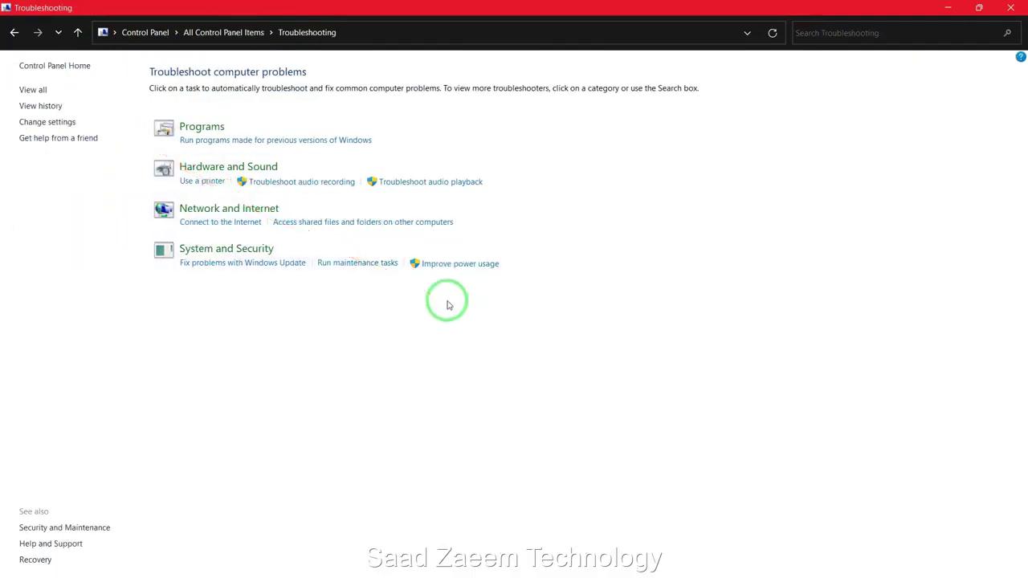
left_click(30, 91)
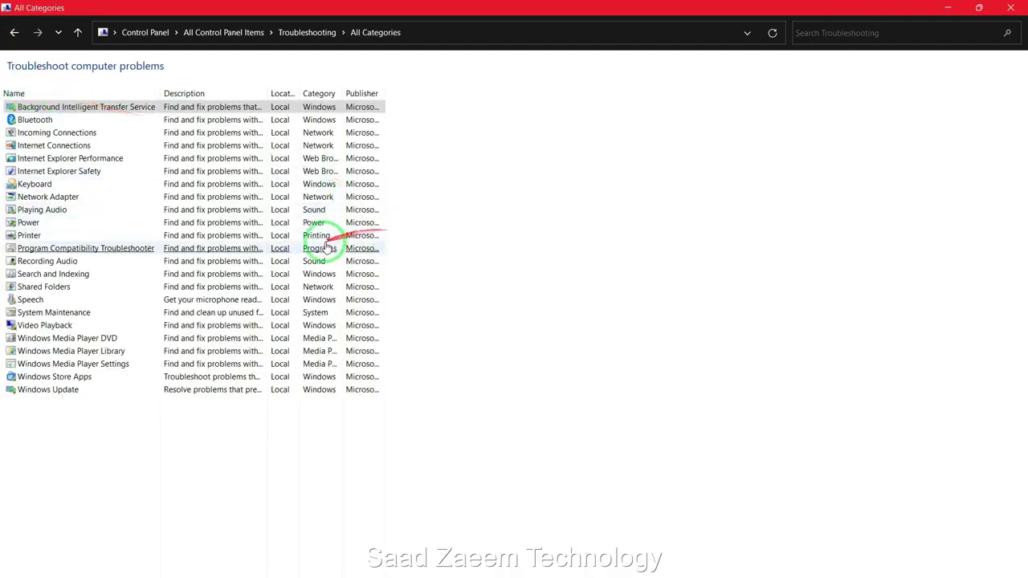
Start the Windows Store Apps troubleshooter and proceed past its opening page
left_click(345, 377)
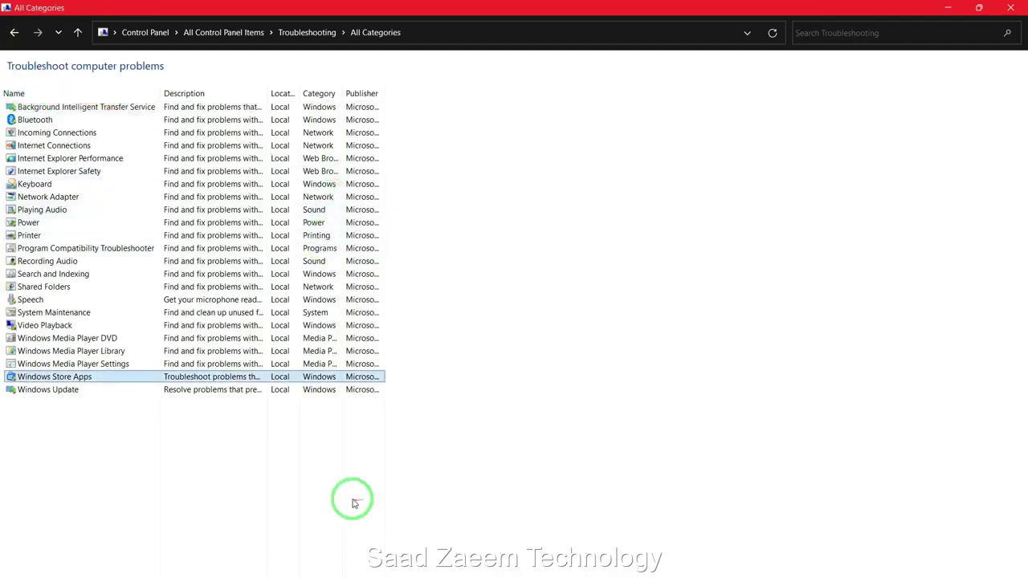
double_click(70, 384)
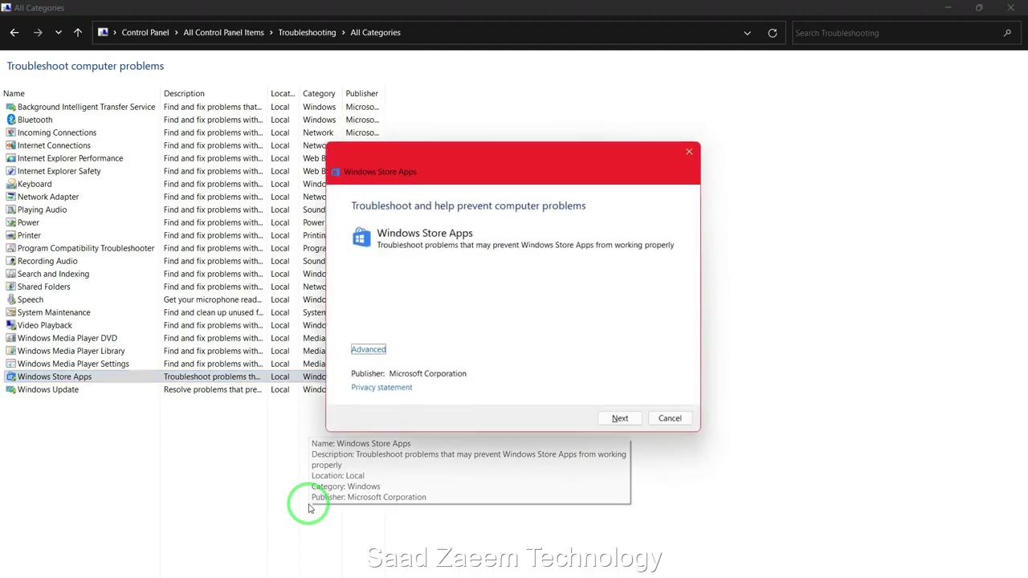
left_click(620, 422)
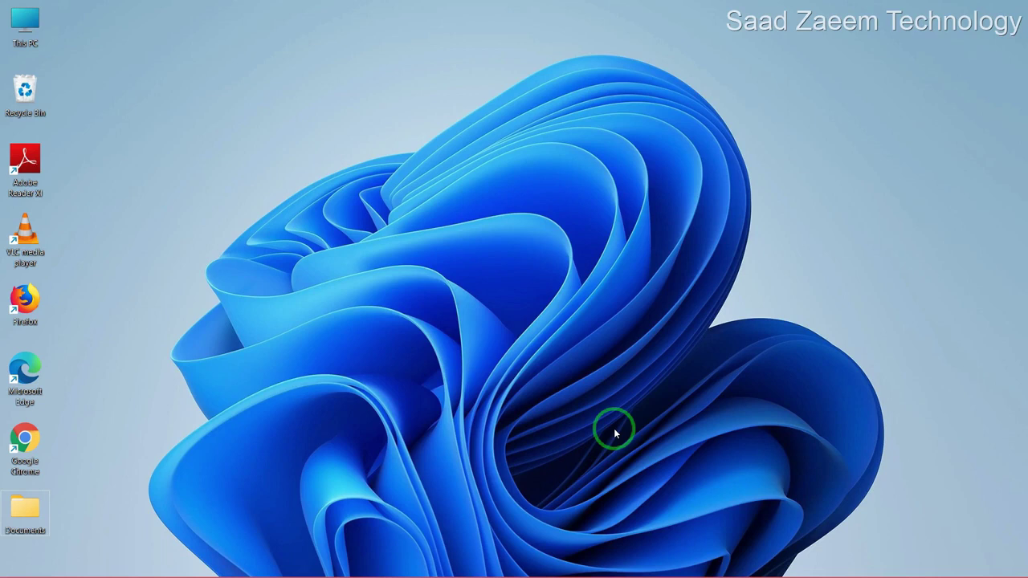
Open Registry Editor by running the regedit command
key("super+r")
left_click(614, 428)
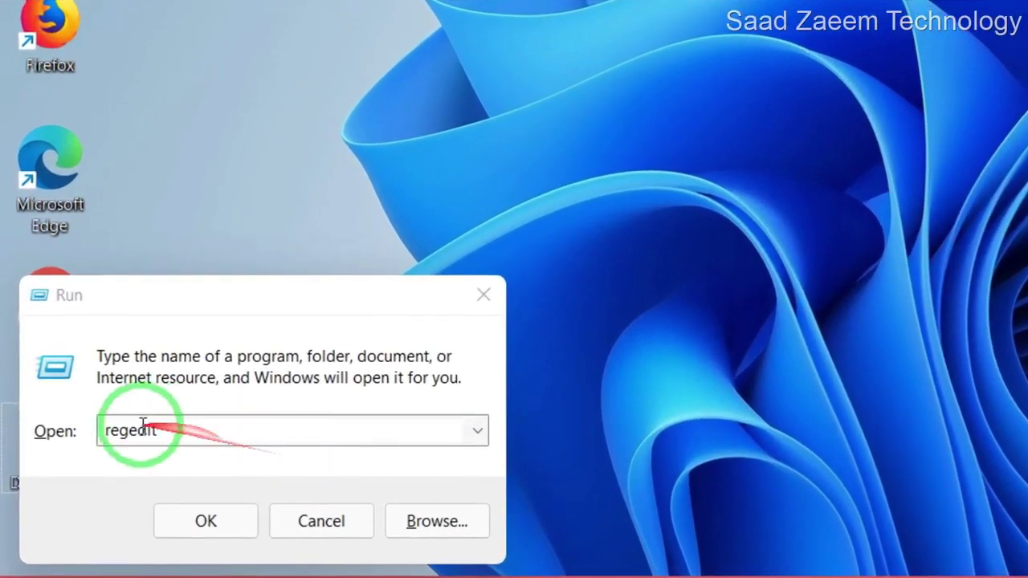
left_click(121, 429)
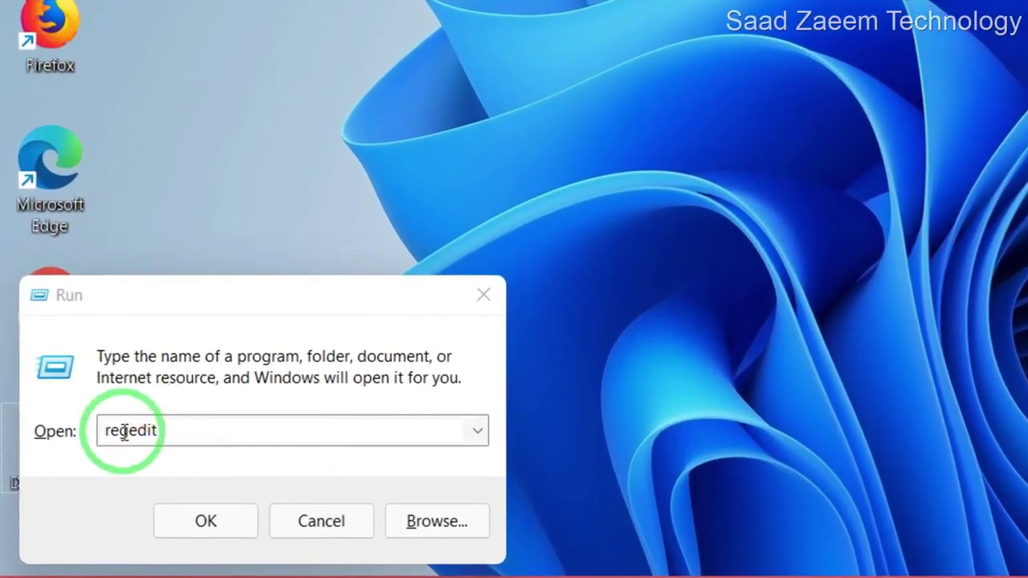
left_click(205, 521)
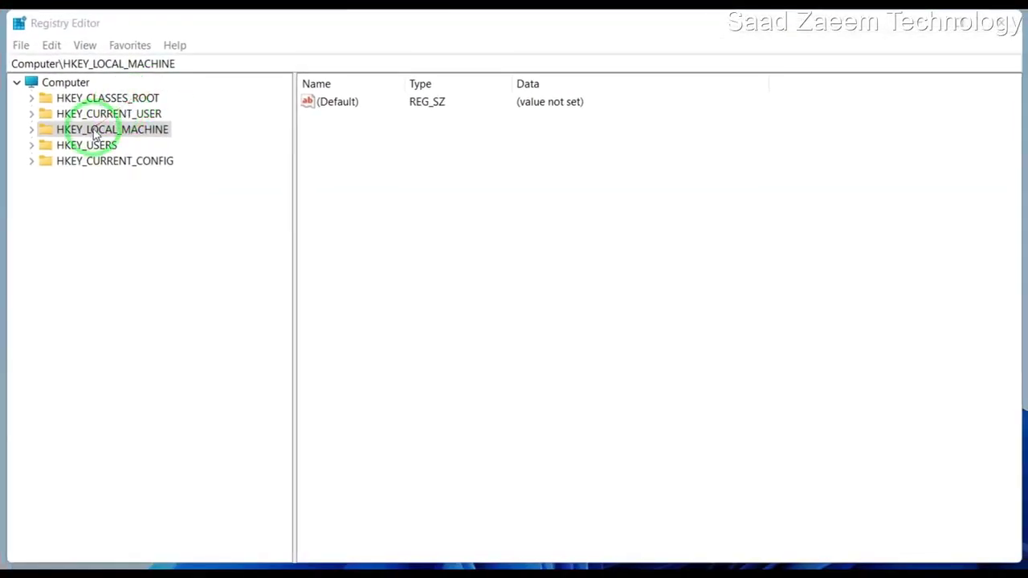
Navigate to the registry key HKEY_LOCAL_MACHINE\SOFTWARE\Microsoft\Windows Media Foundation\Platform
double_click(64, 137)
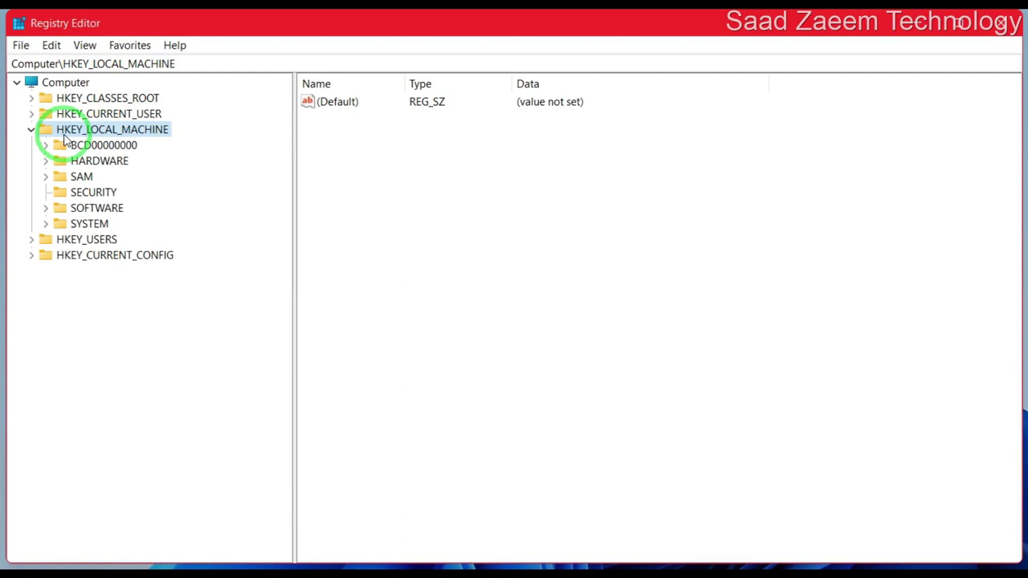
double_click(45, 210)
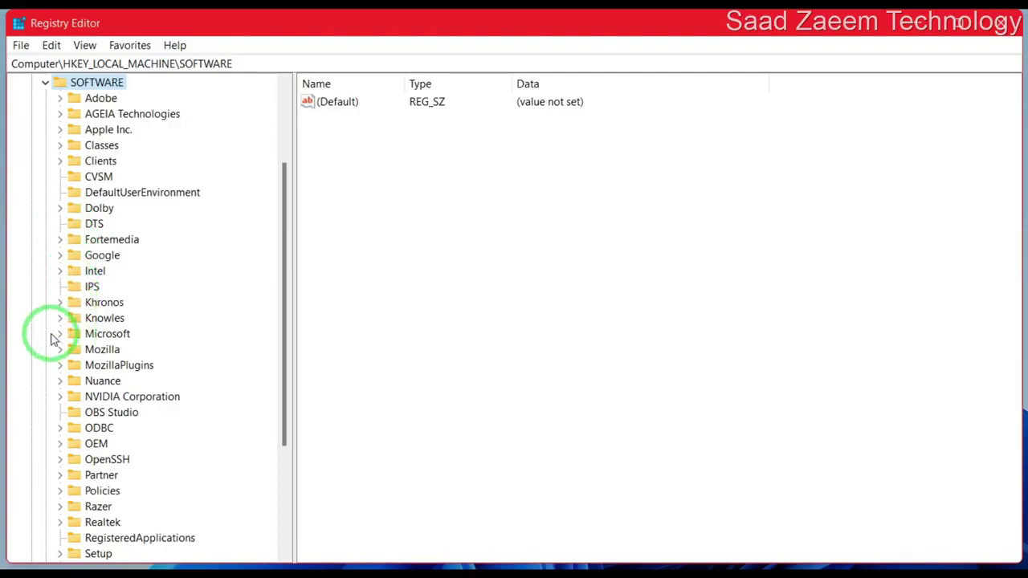
scroll(60, 337, "down", 4)
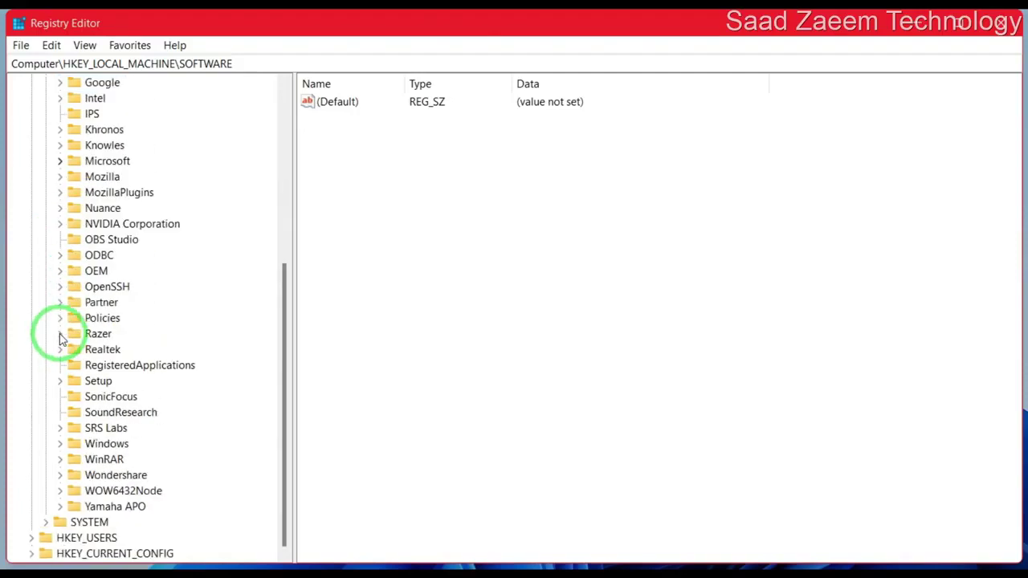
scroll(120, 321, "down", 20)
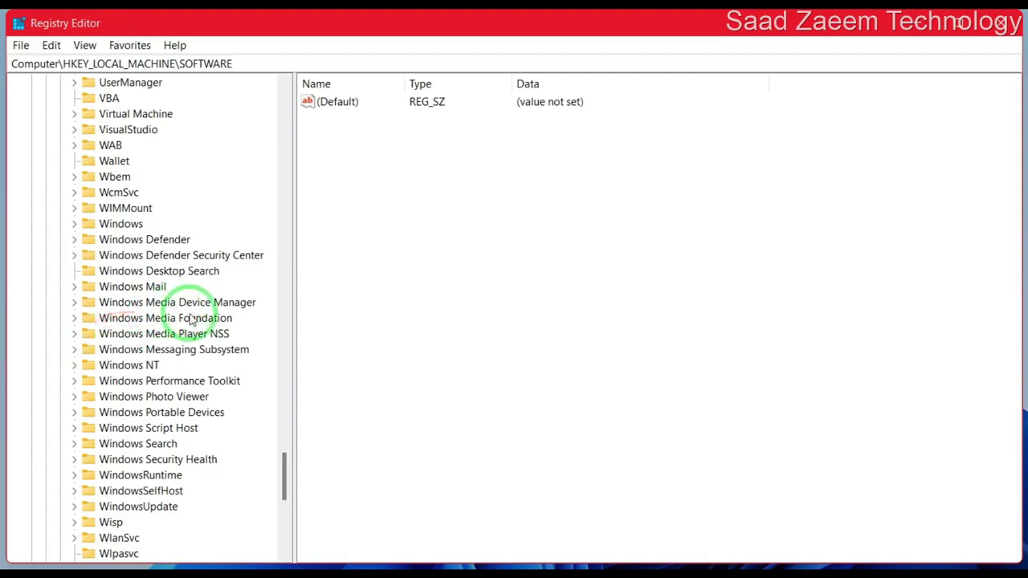
left_click(73, 319)
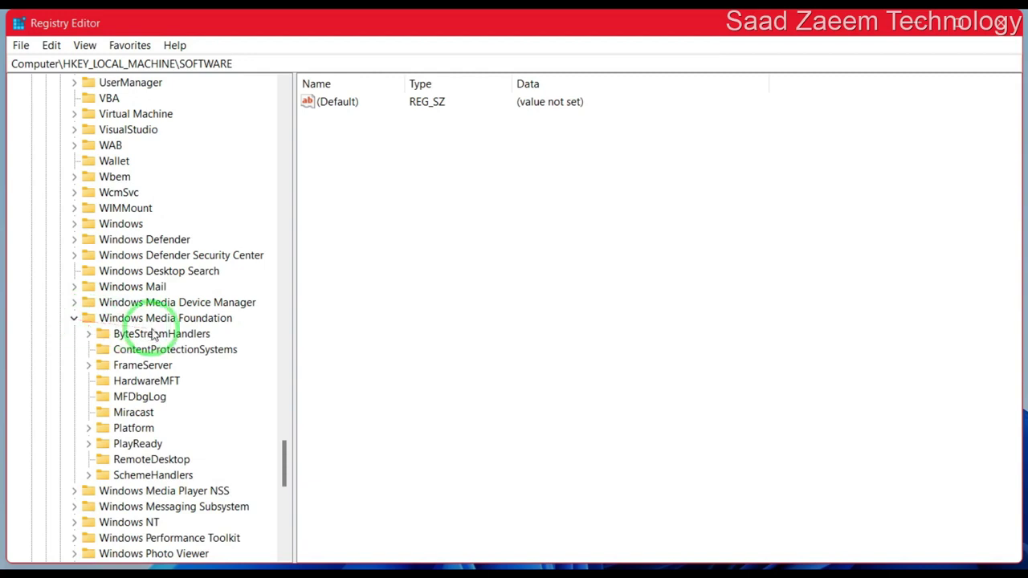
left_click(102, 430)
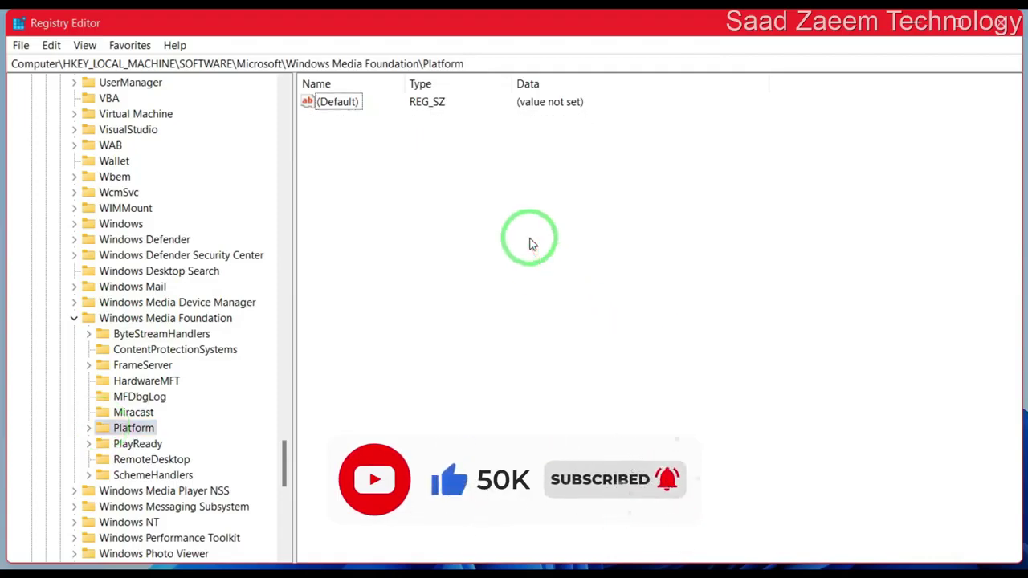
Create a DWORD (32-bit) value named EnableFrameServerMode in the Platform key
right_click(531, 243)
mouse_move(559, 251)
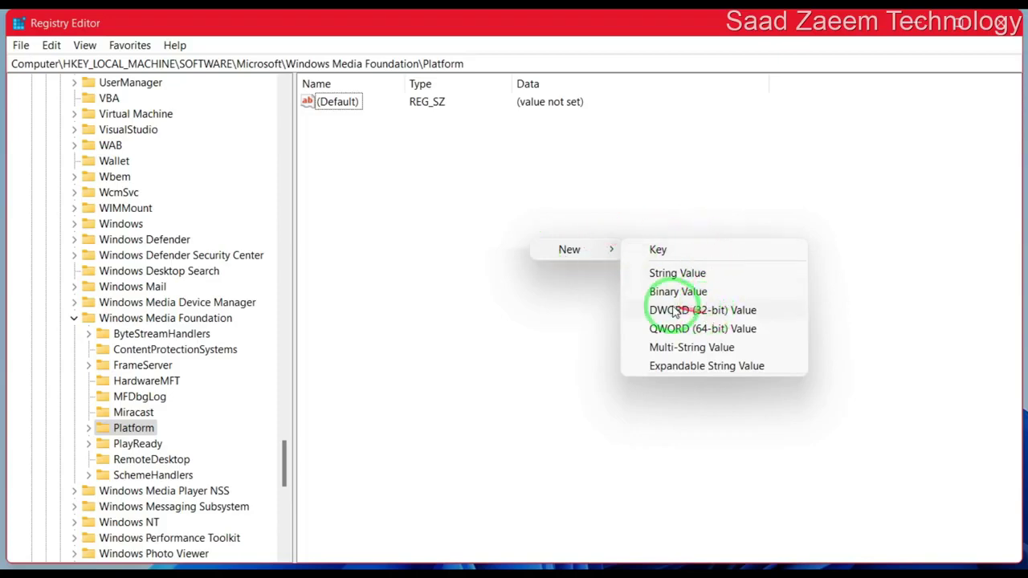
left_click(699, 315)
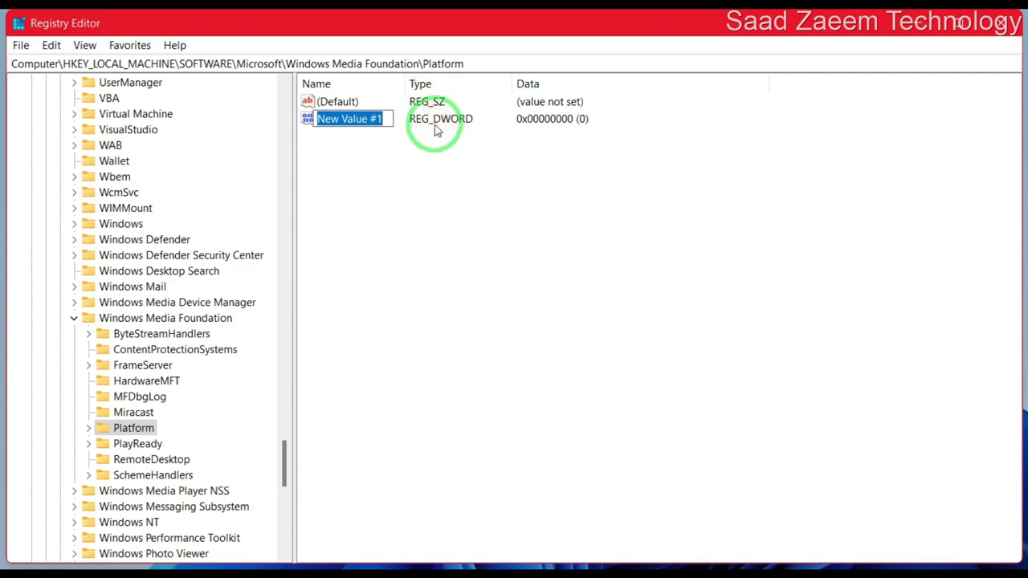
key("BackSpace")
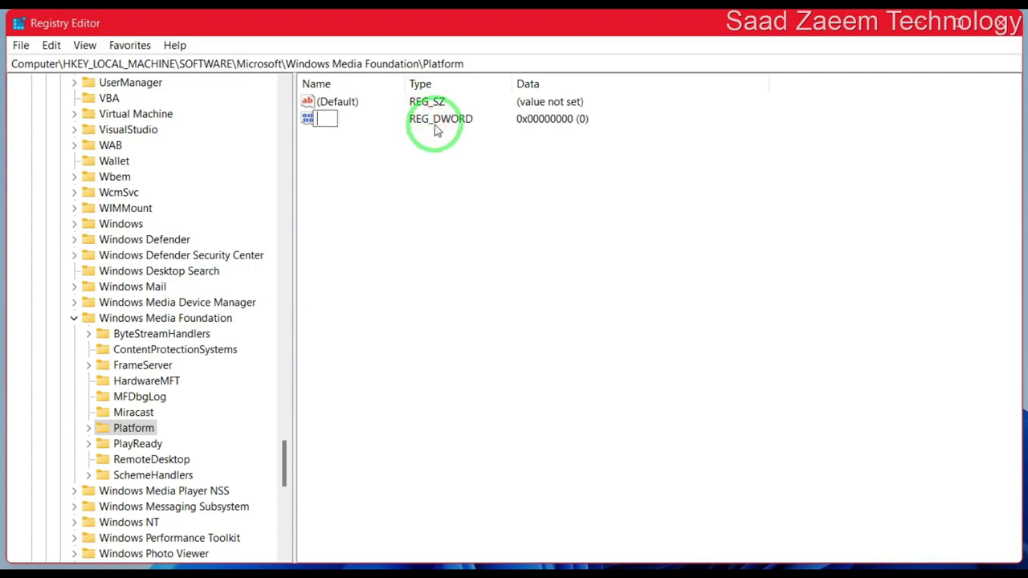
type("EnableFrameServerMode")
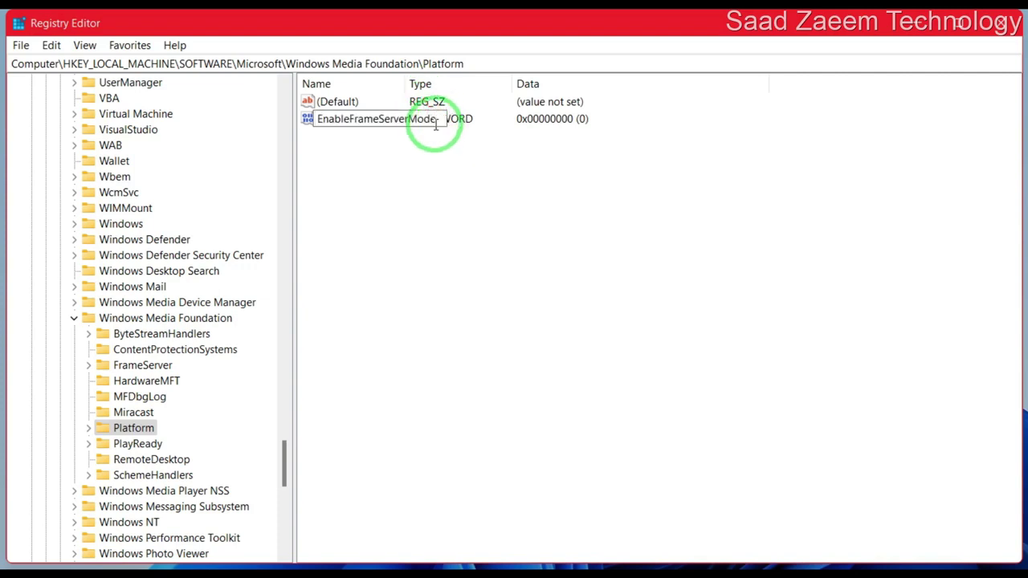
key("Return")
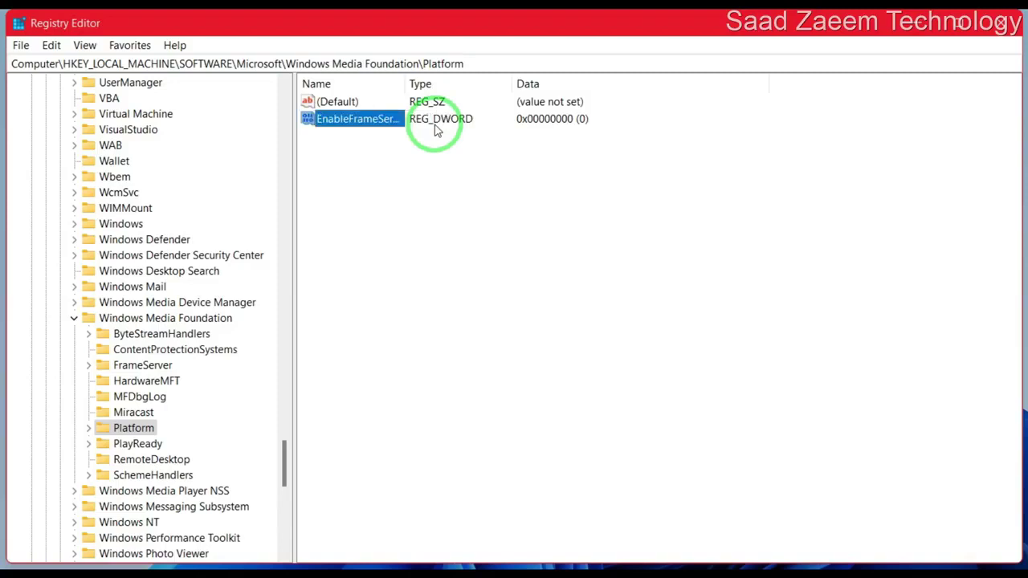
Open the EnableFrameServerMode value for modification and accept value data 0 with the hexadecimal base
right_click(436, 131)
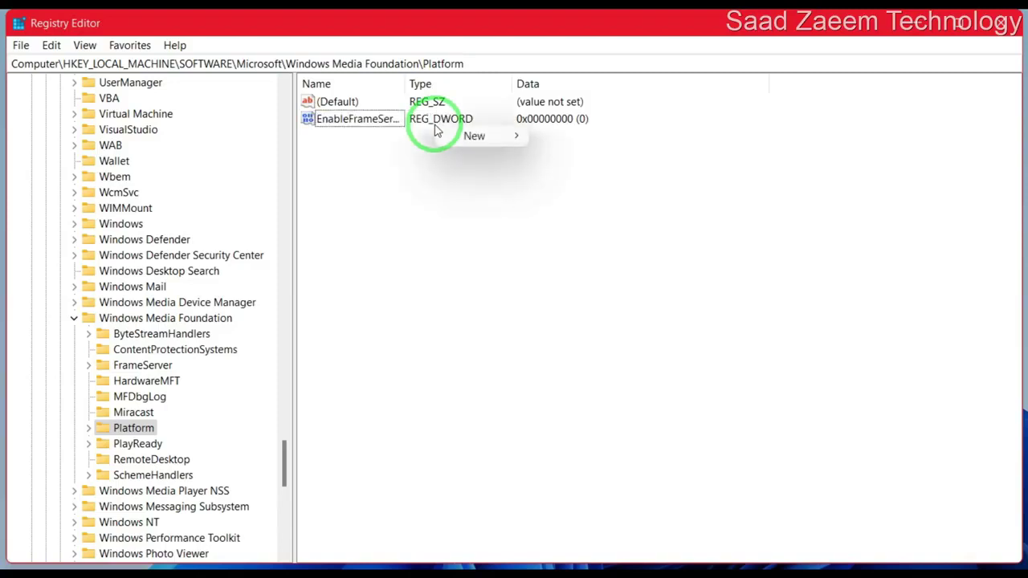
left_click(374, 118)
right_click(376, 118)
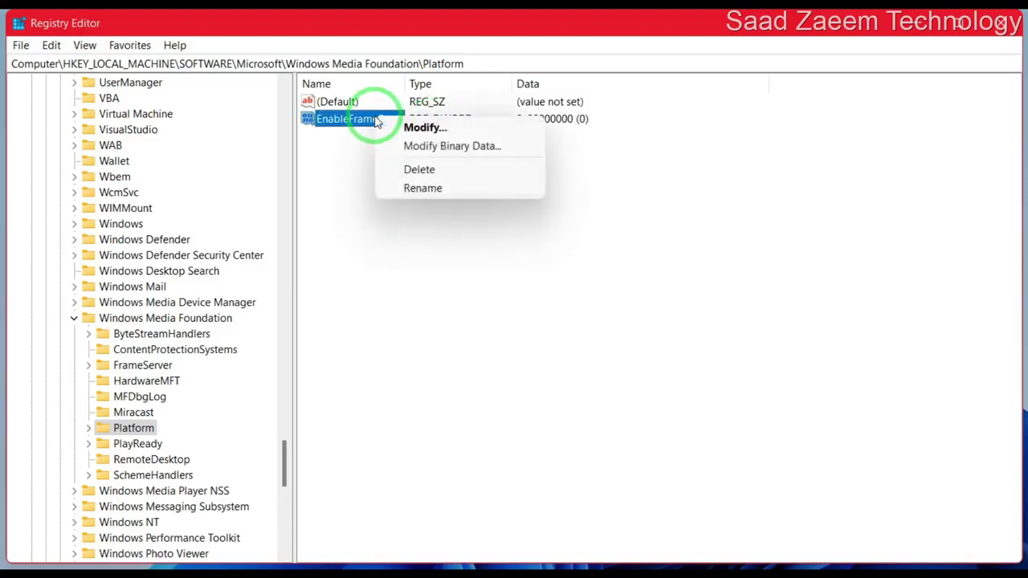
left_click(421, 129)
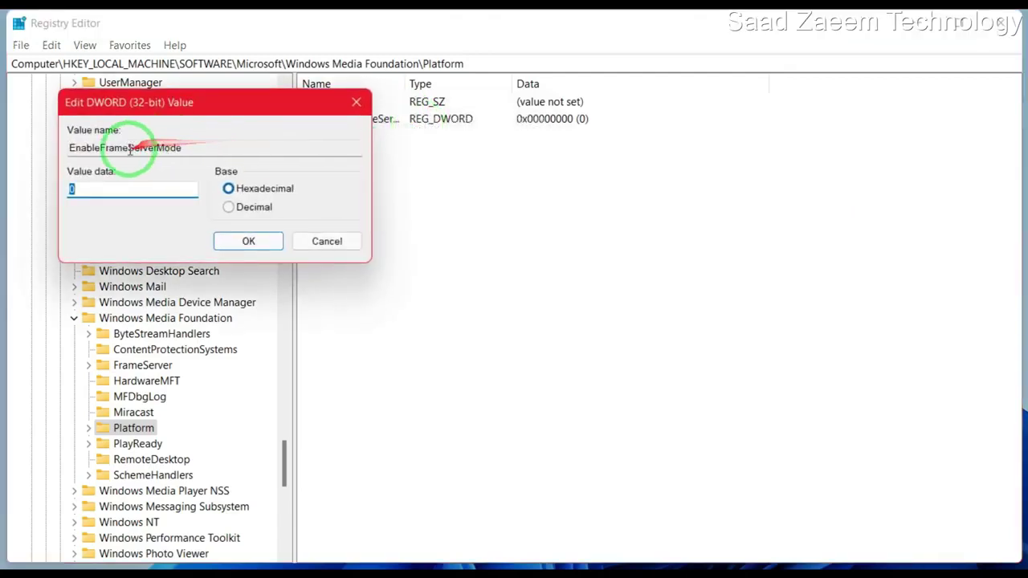
left_click(265, 245)
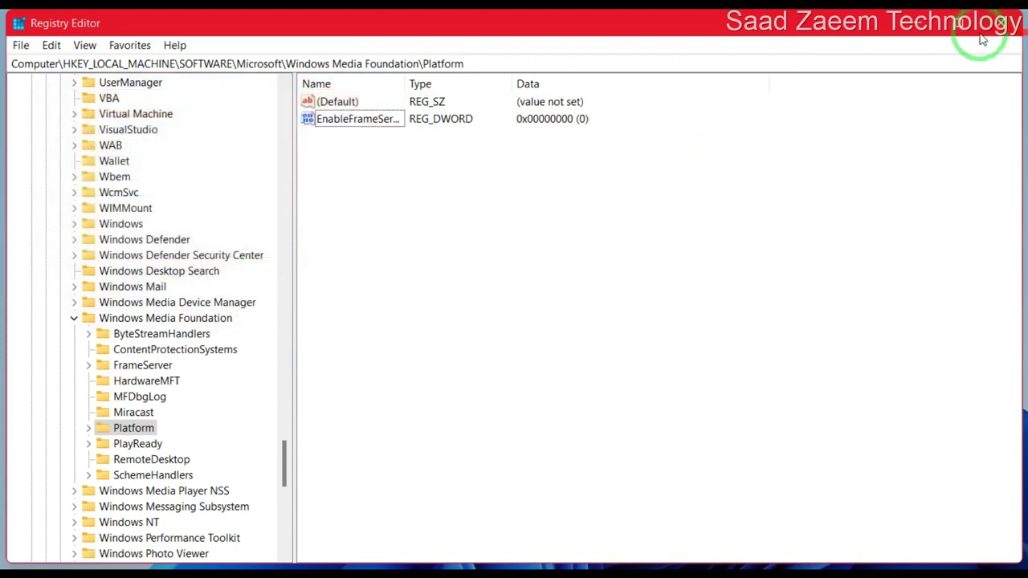
Close Registry Editor and open the Windows Settings app by searching for it
left_click(998, 35)
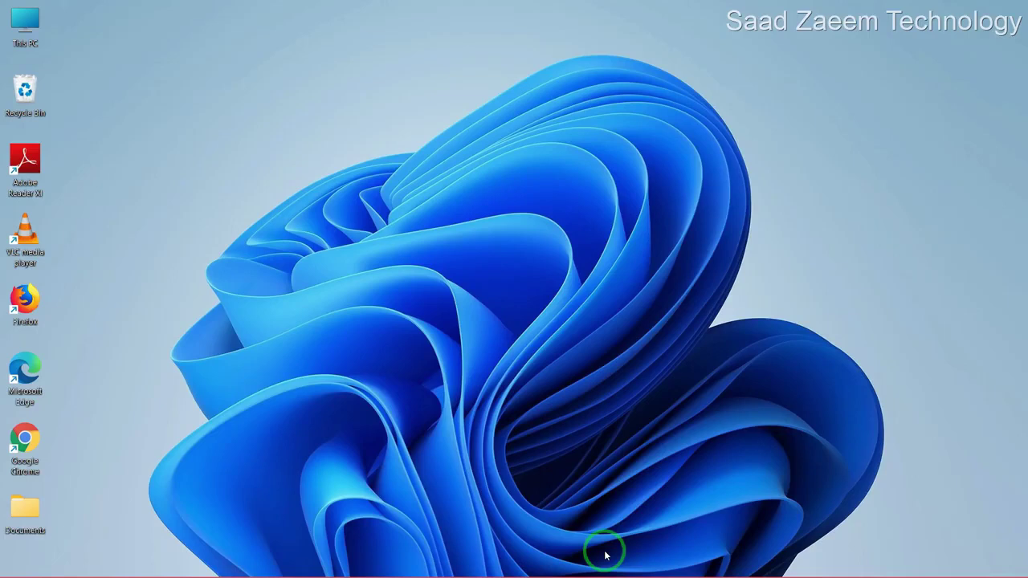
key("super")
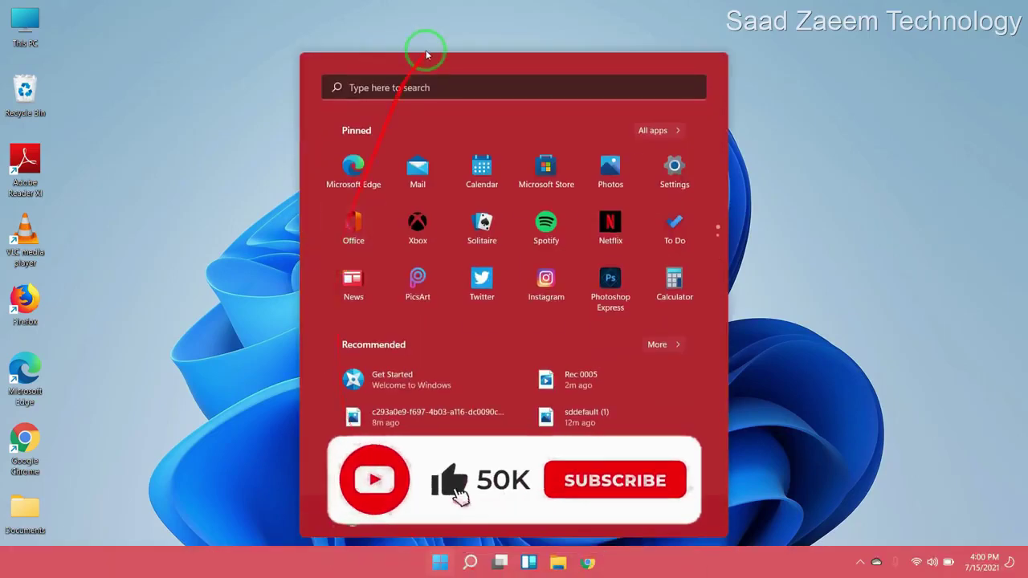
left_click(407, 89)
type("sett")
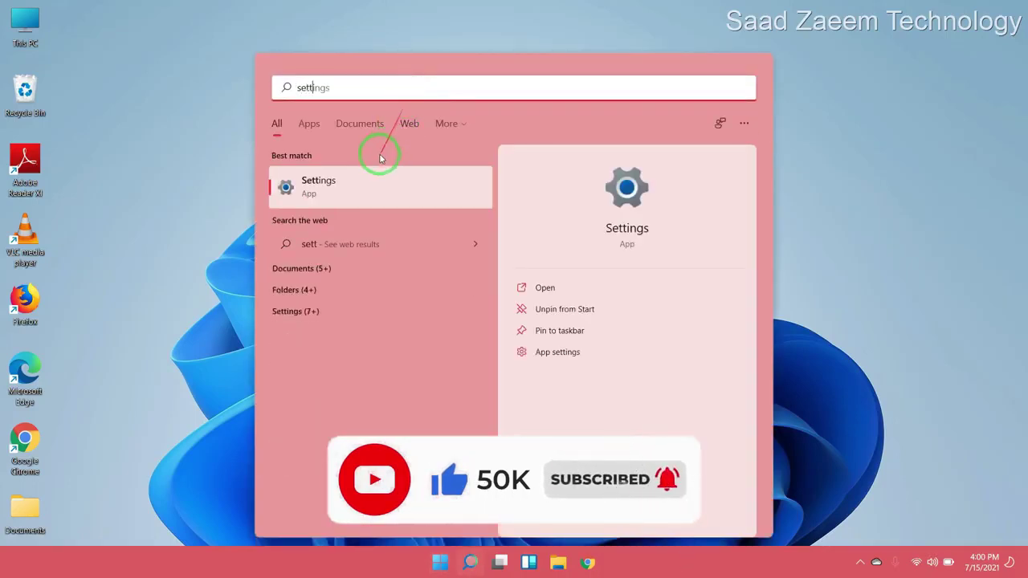
left_click(363, 190)
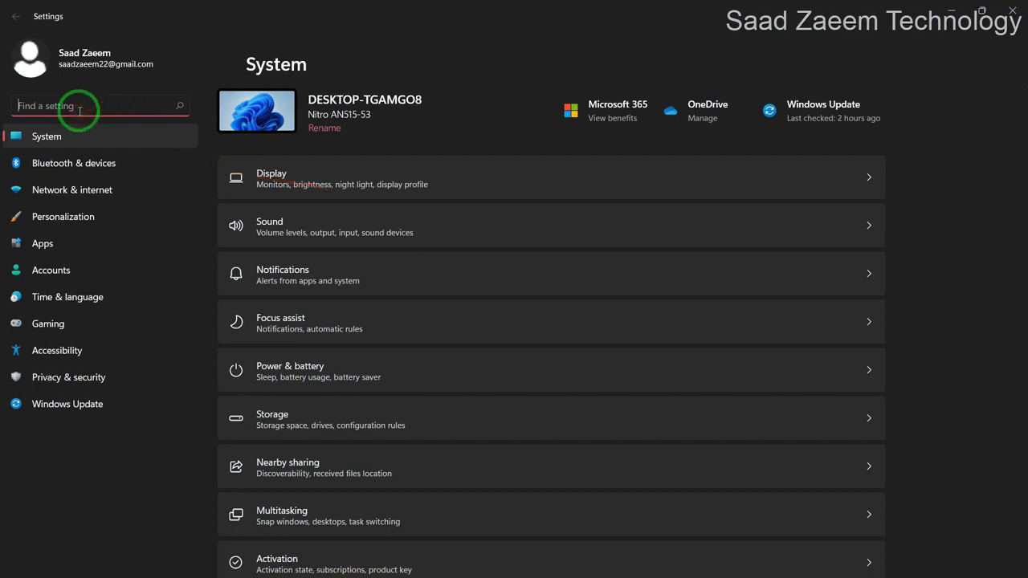
Find the camera privacy settings and check camera access for the device and for each listed app
type("camer")
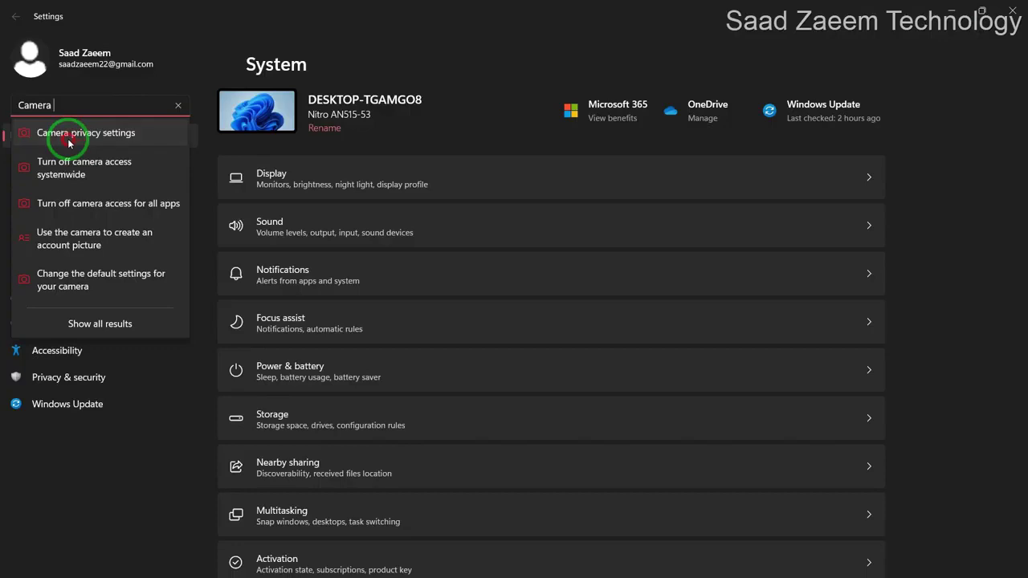
left_click(69, 142)
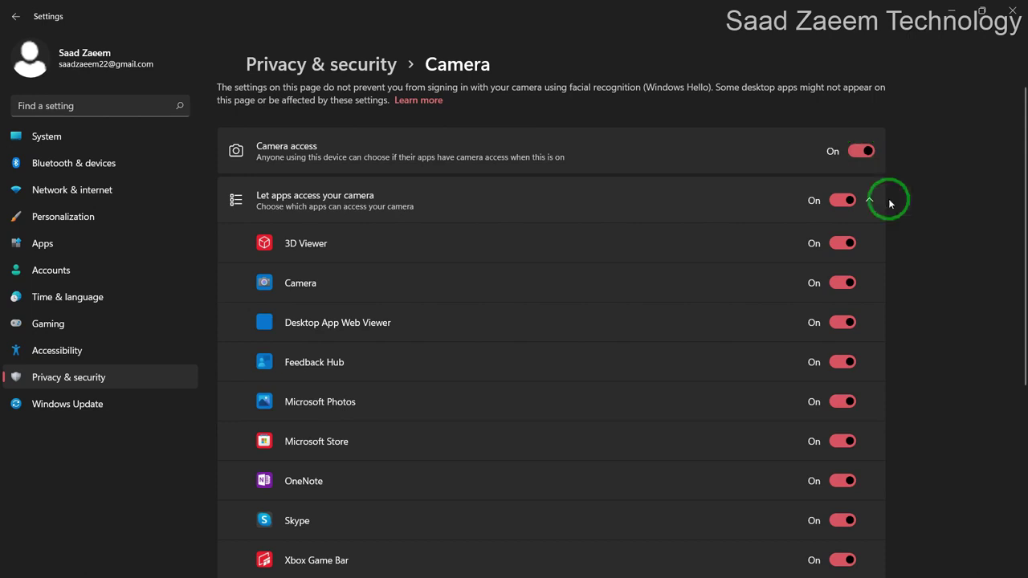
scroll(937, 317, "down", 2)
scroll(938, 321, "down", 1)
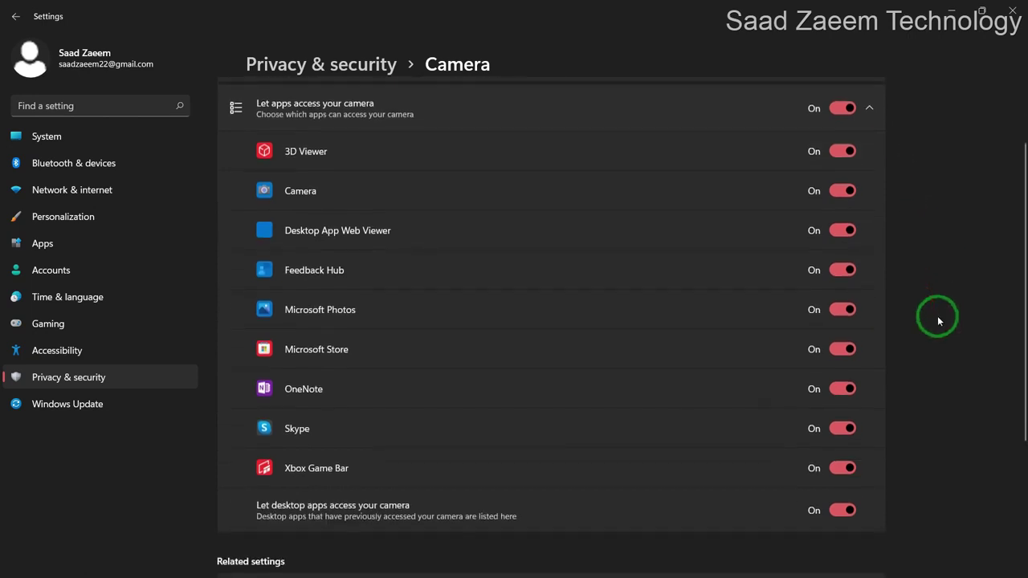
scroll(938, 321, "up", 2)
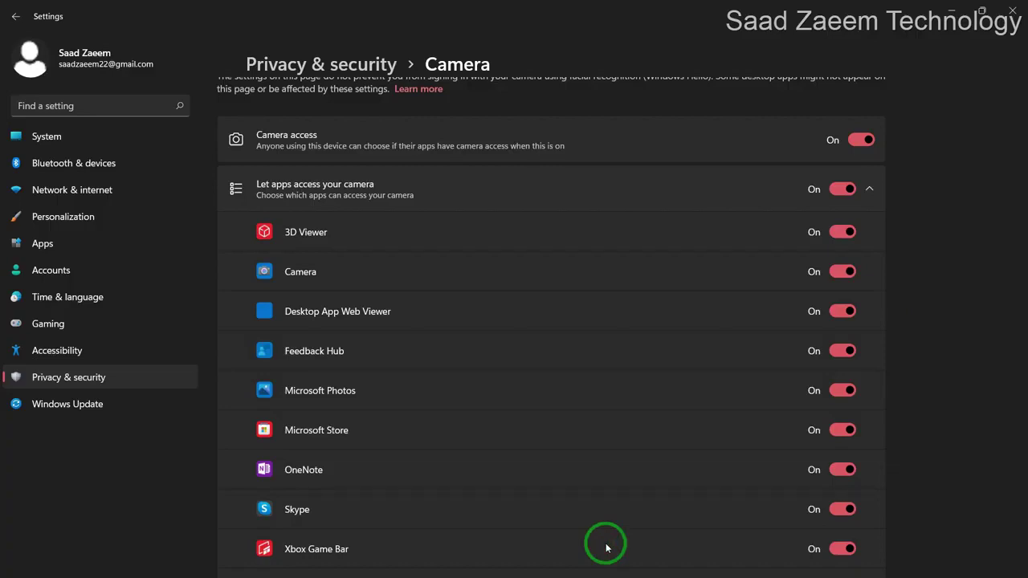
Open the installed apps list in Apps & features and search it for Camera
left_click(44, 243)
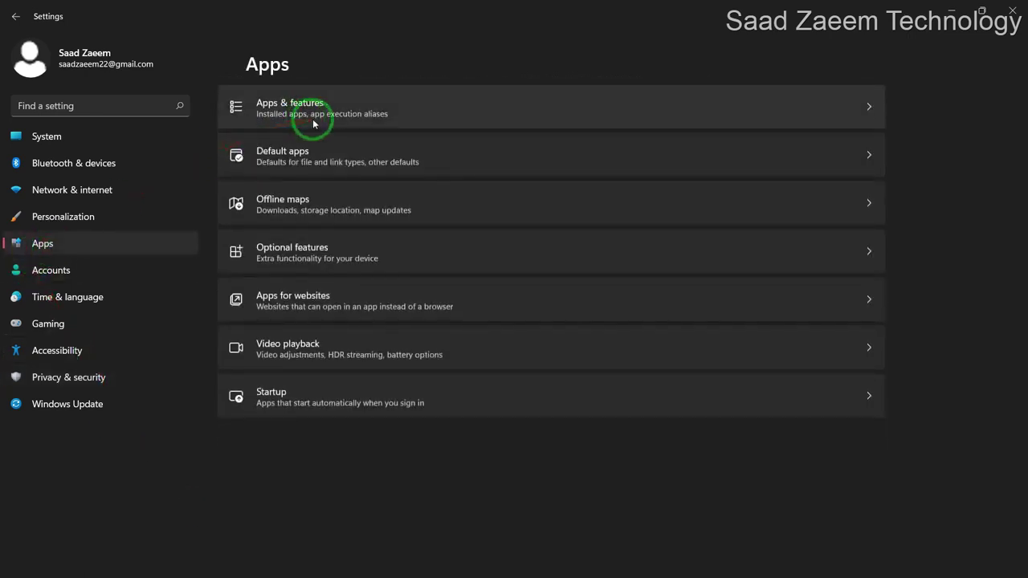
left_click(313, 122)
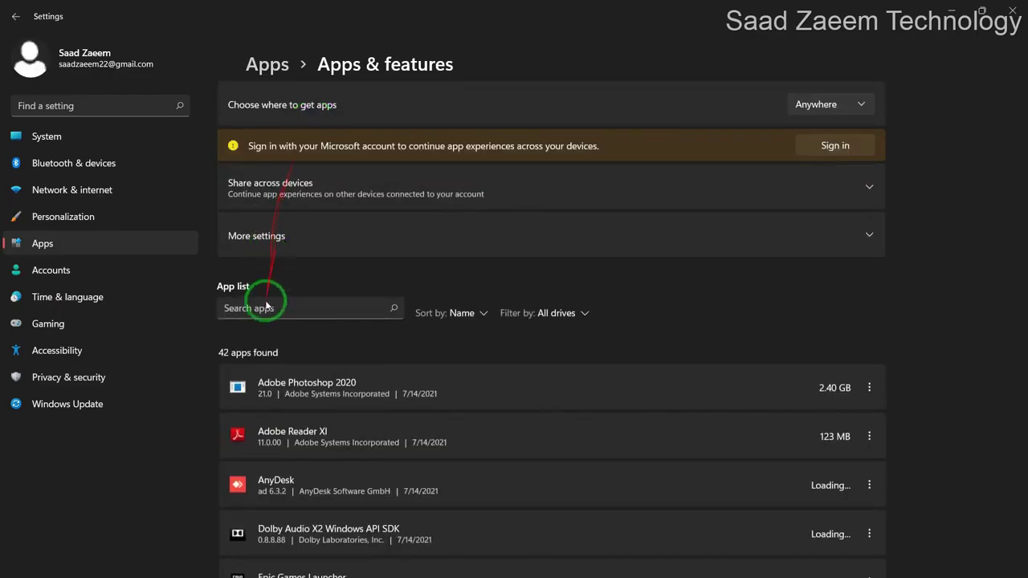
left_click(266, 308)
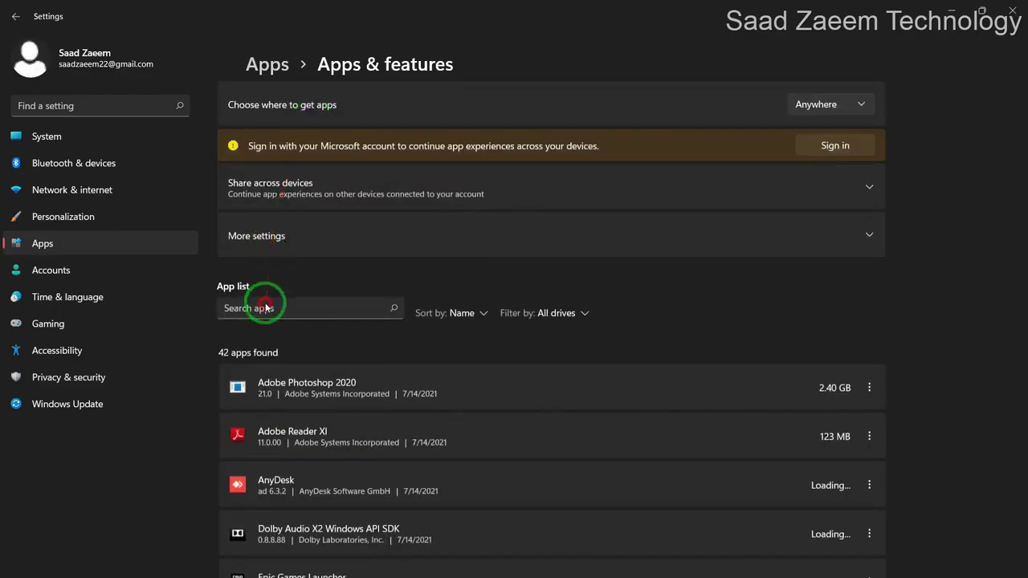
type("C")
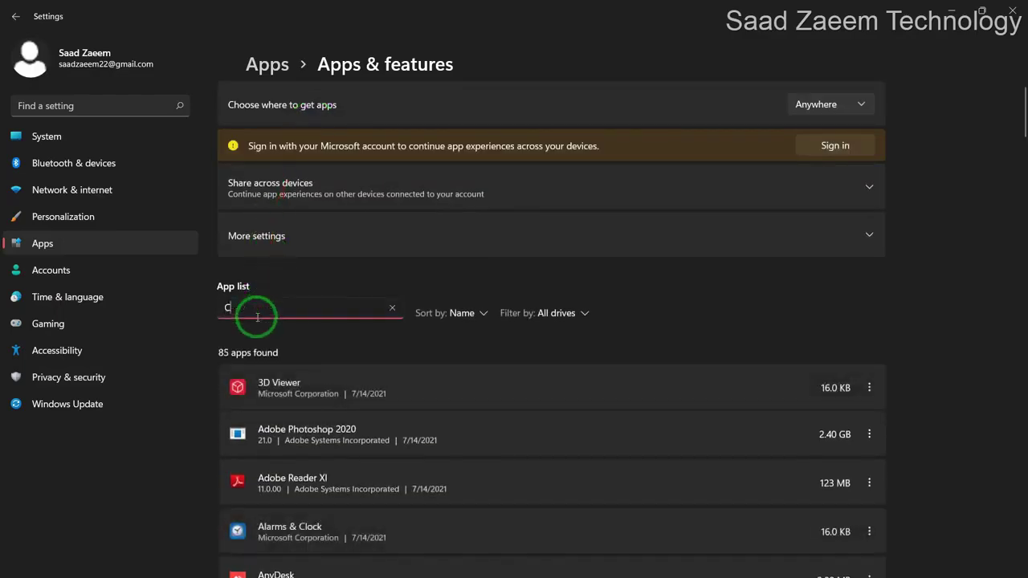
type("amera")
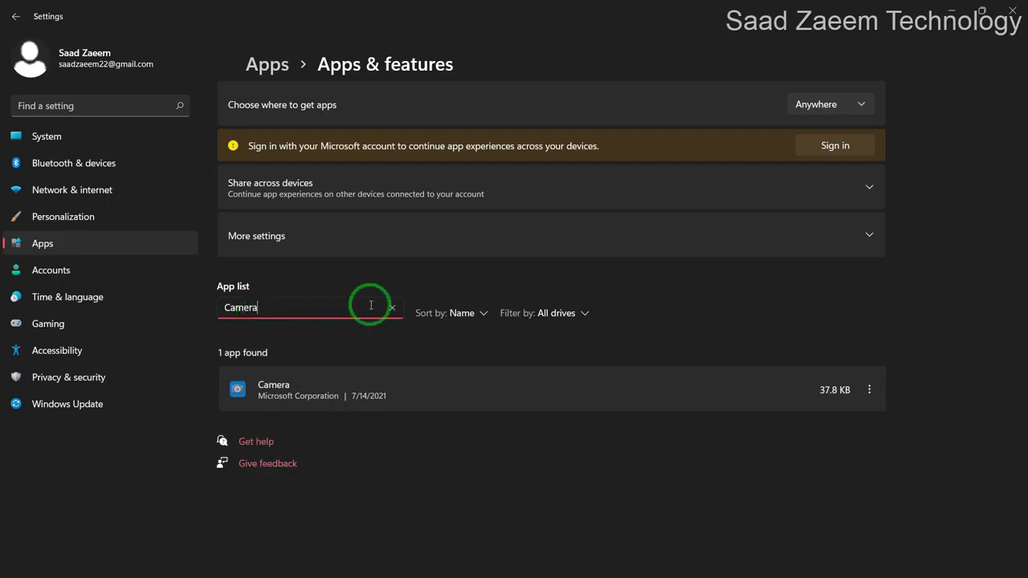
Open the advanced options of the Camera app and go to its Repair and Reset options
left_click(869, 394)
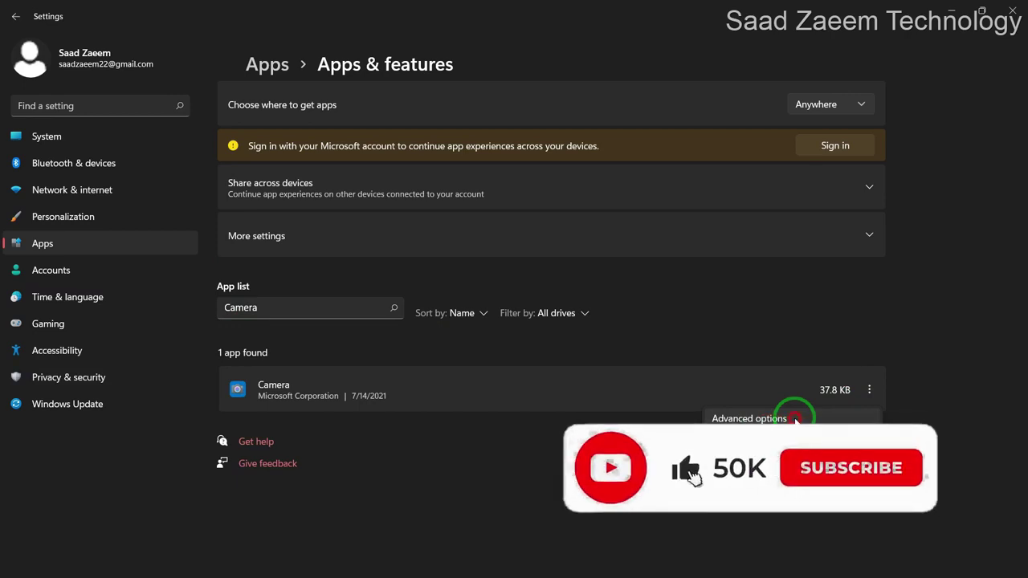
left_click(795, 418)
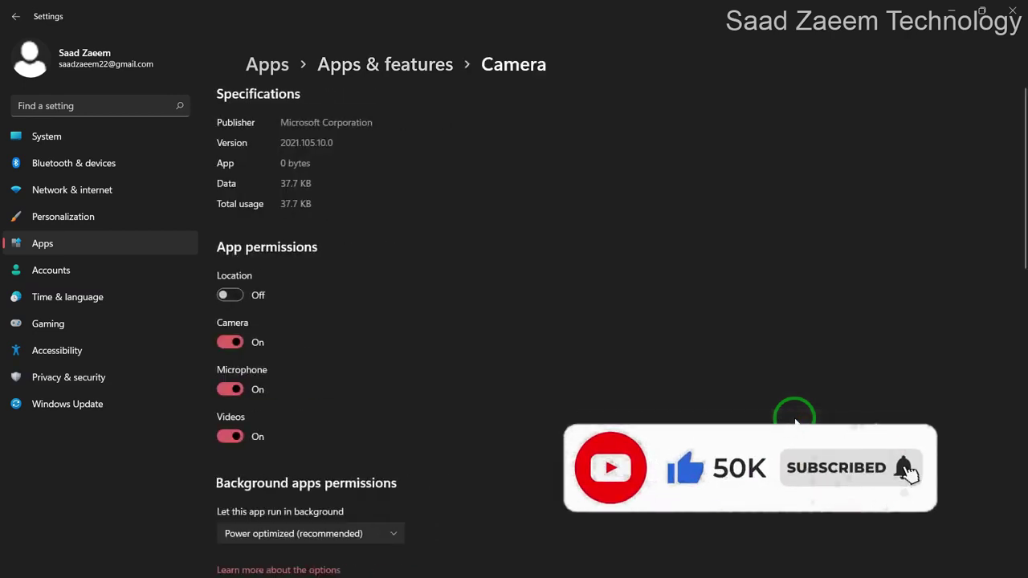
scroll(795, 423, "down", 3)
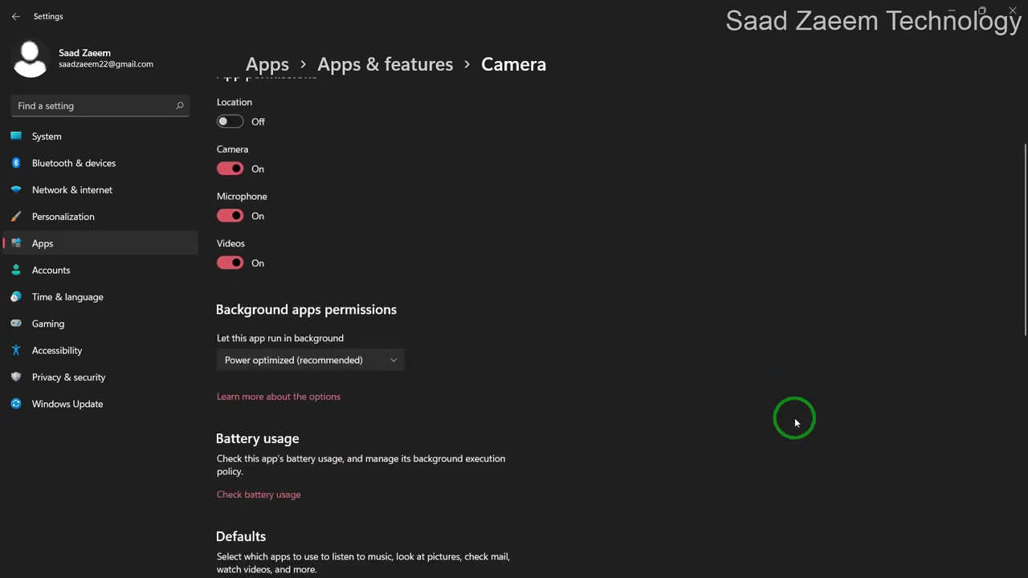
scroll(795, 423, "down", 6)
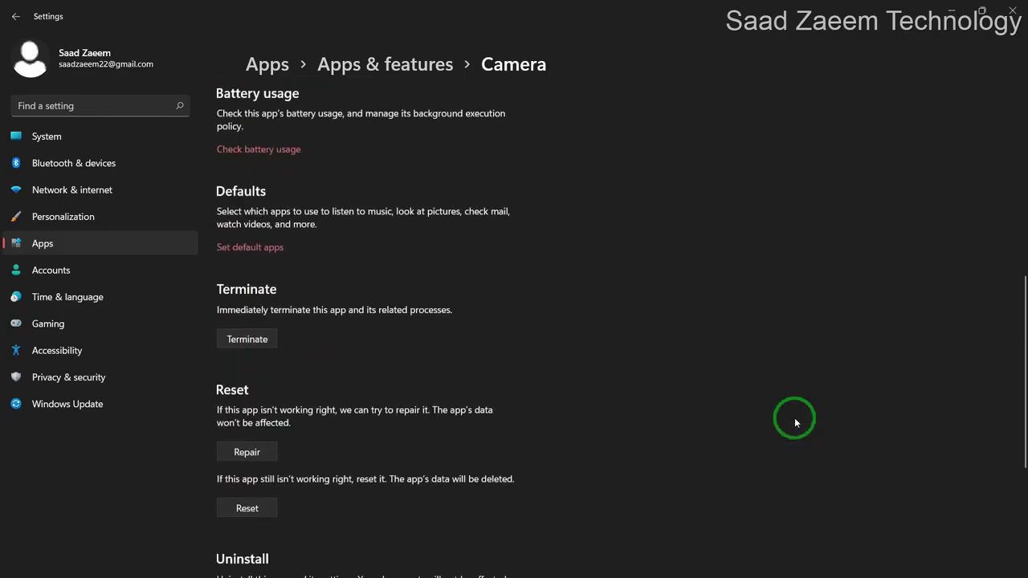
scroll(795, 423, "down", 1)
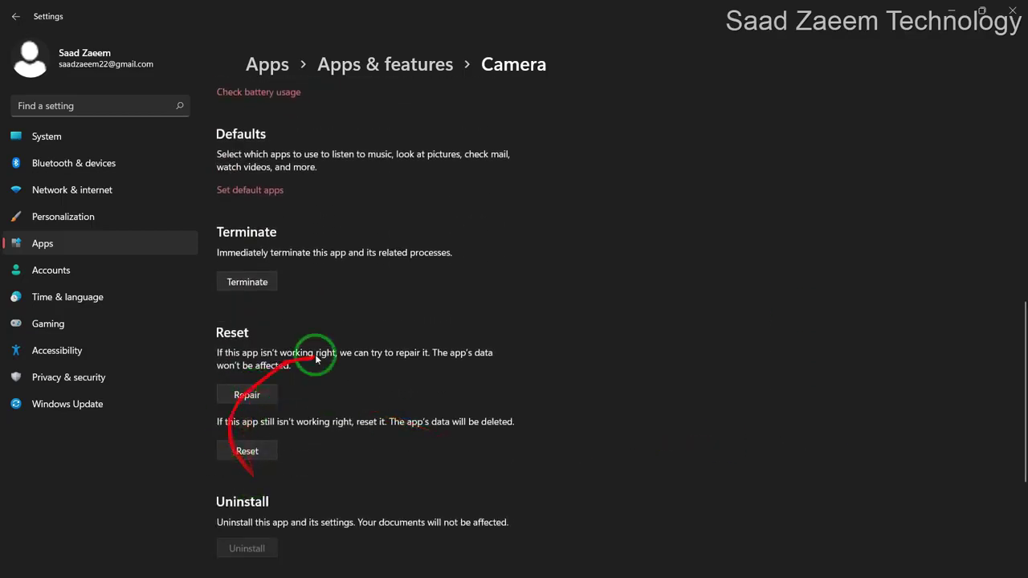